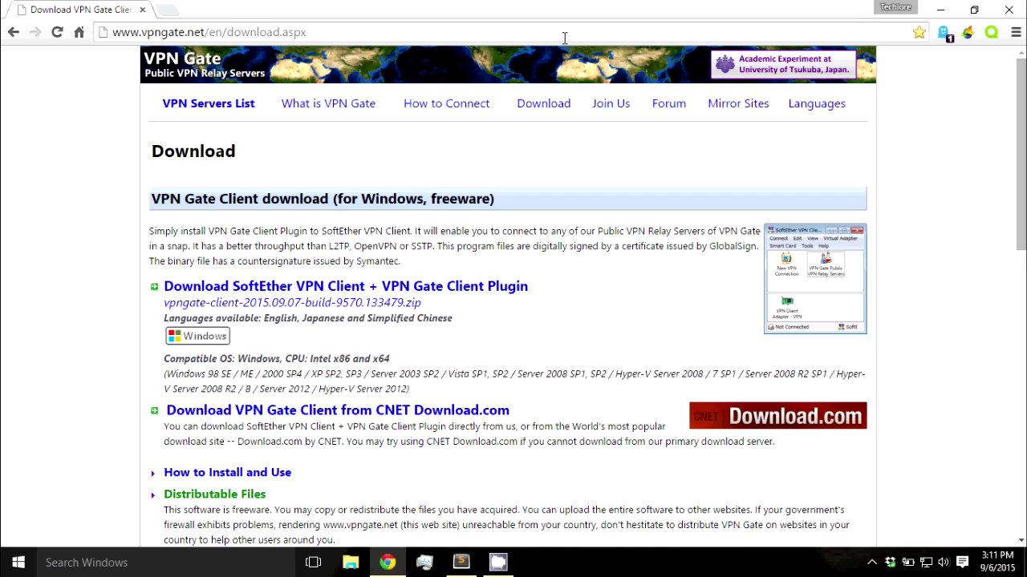
- Download the vpngate-client-2015.09.07 zip (SoftEther VPN Client + VPN Gate plugin) from vpngate.net
click(410, 290)
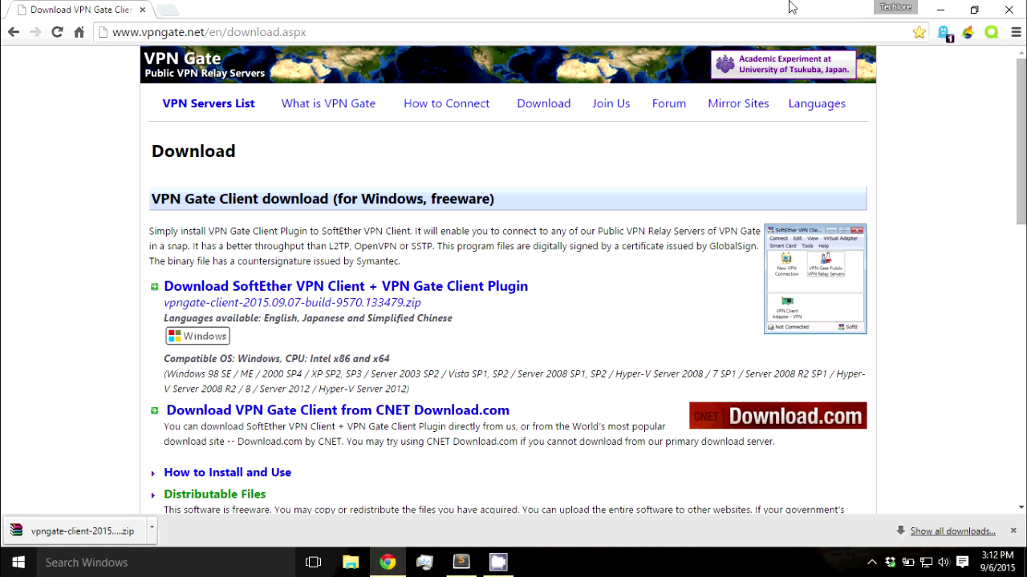
- Move the vpngate-client zip from Downloads onto the desktop and close the Explorer window
click(940, 11)
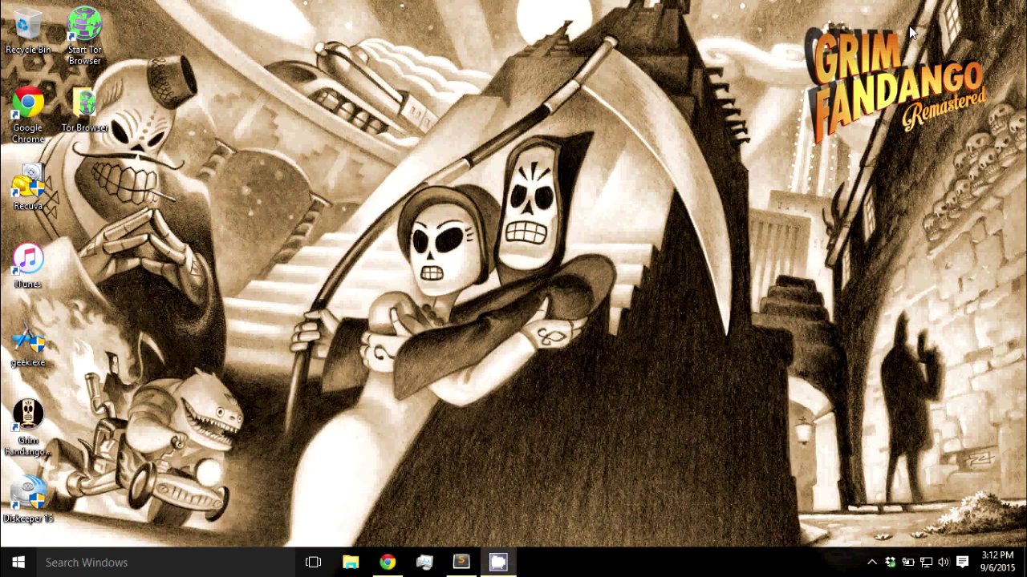
click(350, 563)
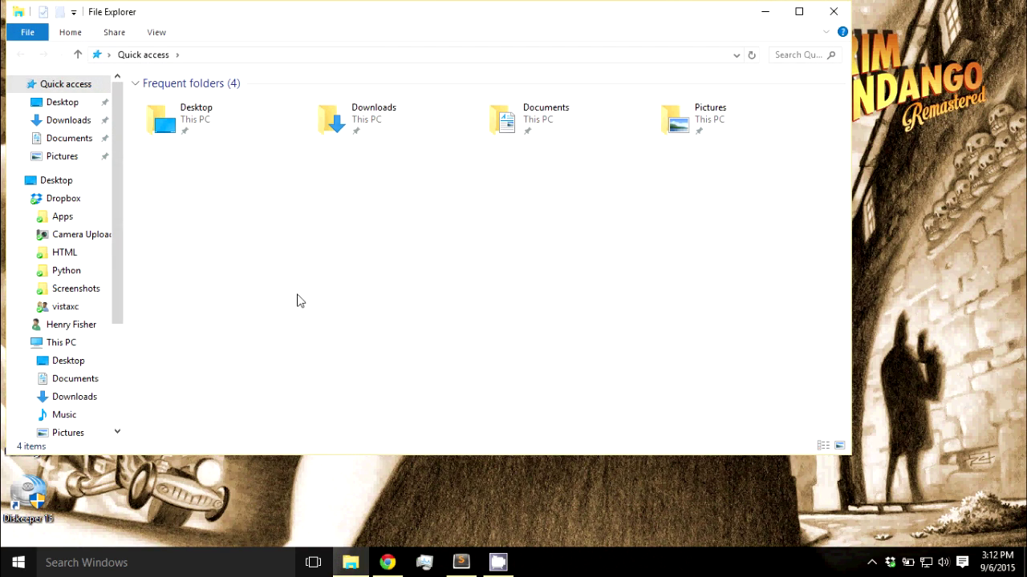
double_click(366, 120)
drag(373, 20, 635, 43)
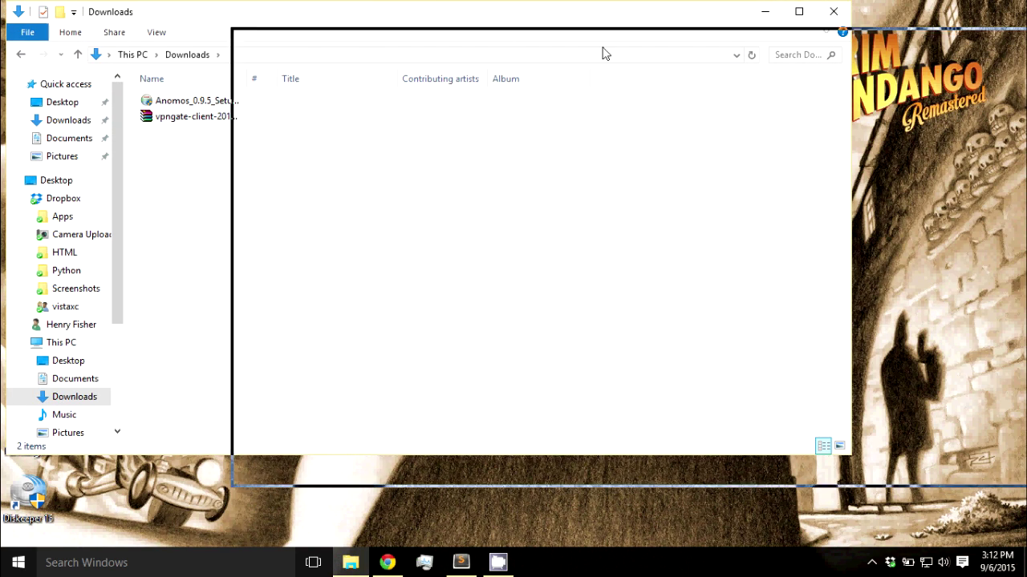
click(485, 141)
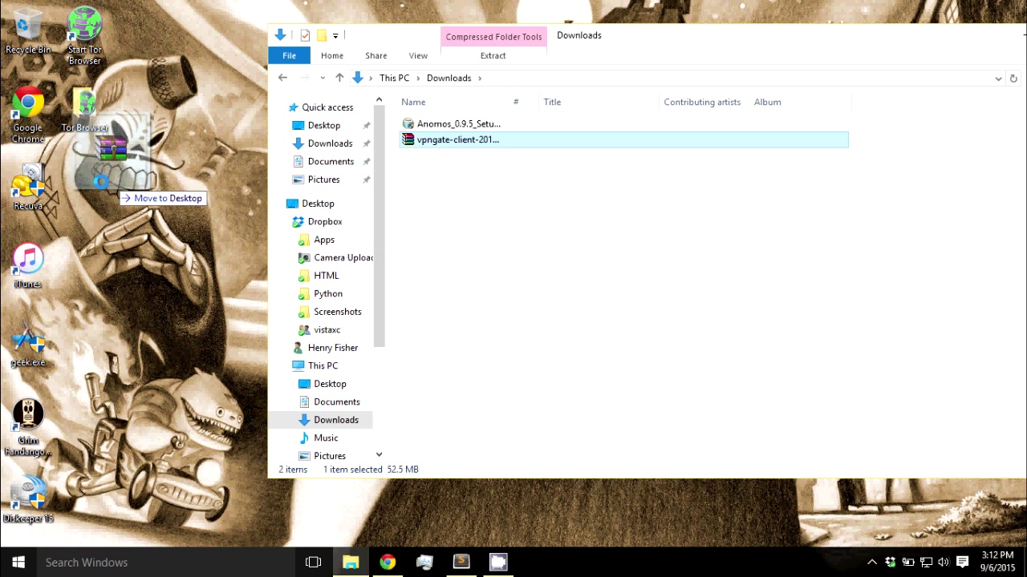
drag(485, 141, 90, 188)
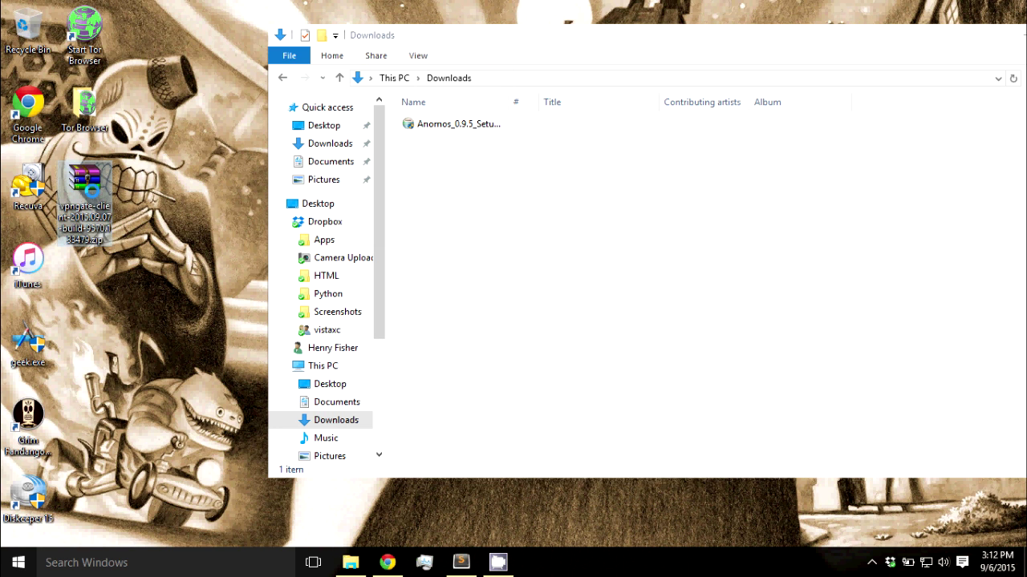
click(1012, 40)
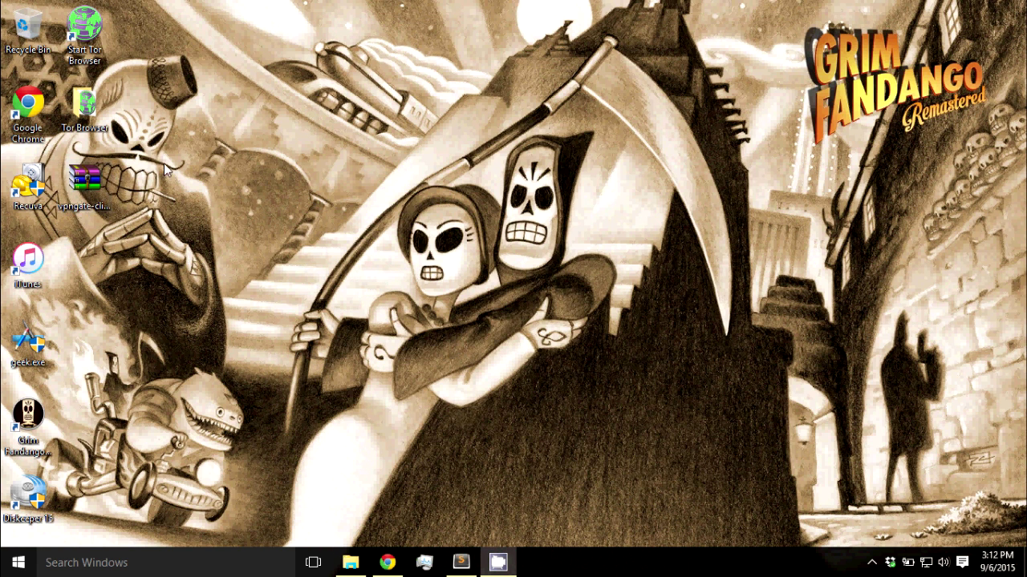
- Create a new desktop folder named 'VPN' beside the vpngate-client zip
right_click(163, 163)
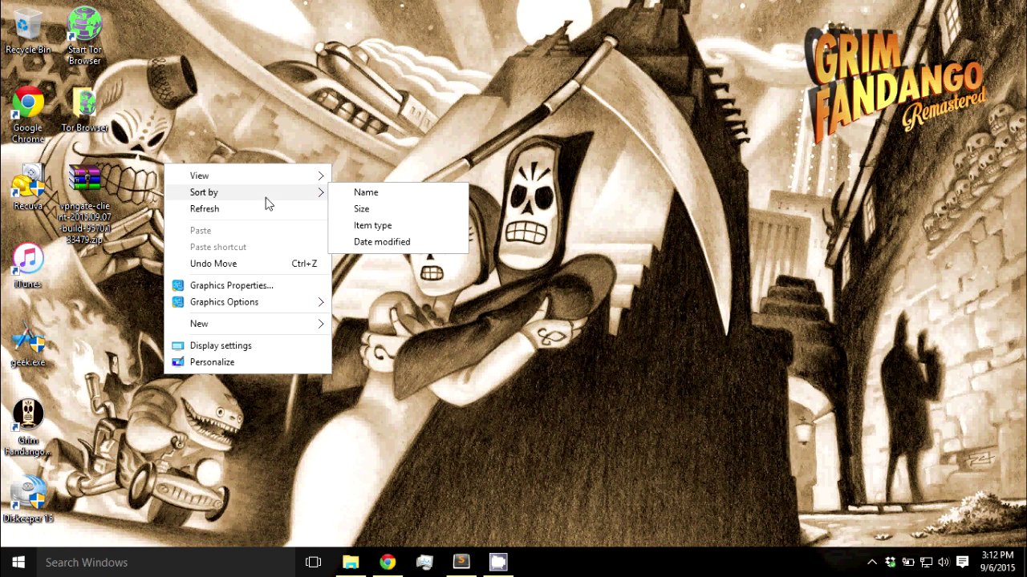
mouse_move(240, 323)
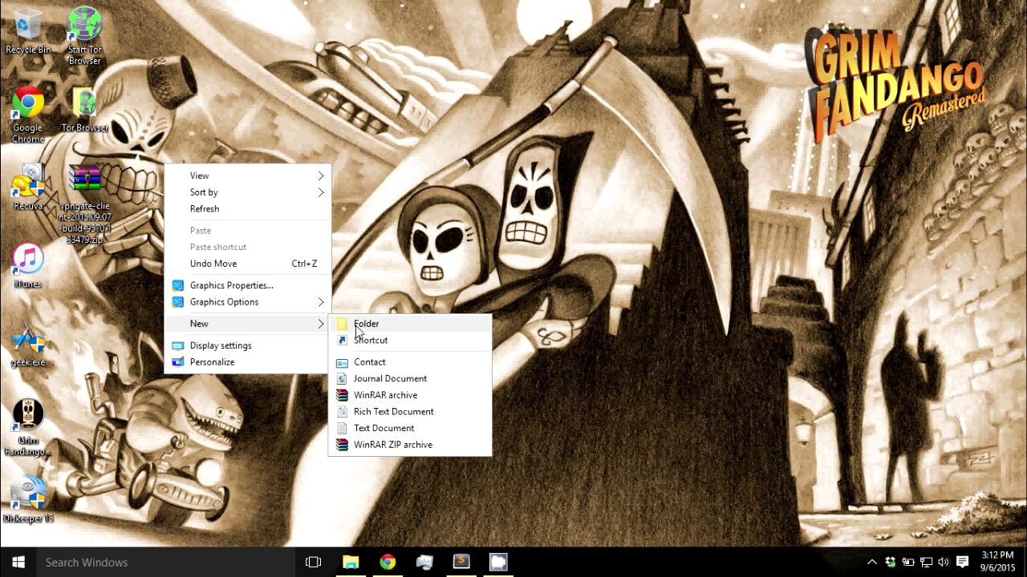
click(366, 324)
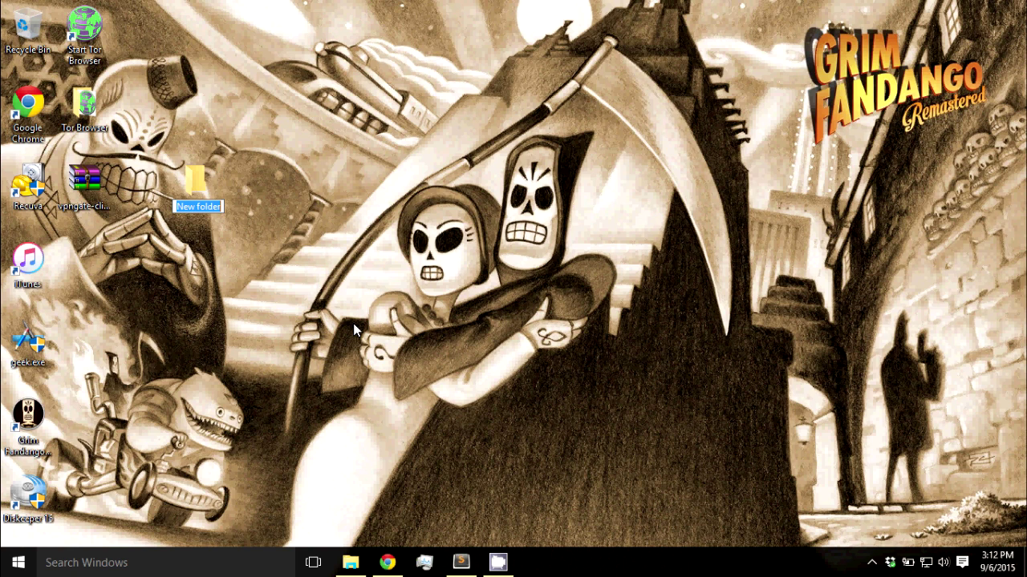
text(VPN)
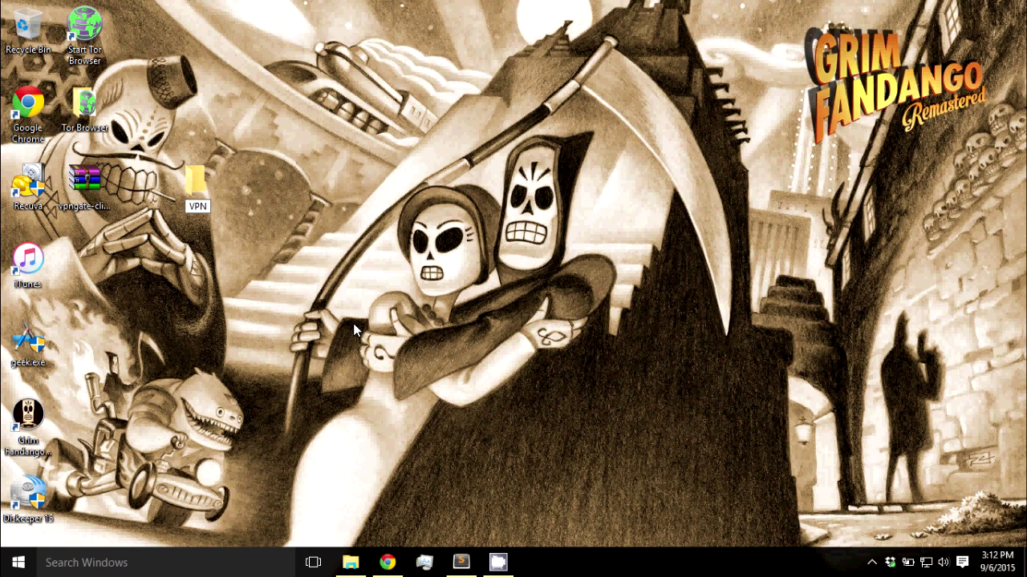
click(293, 280)
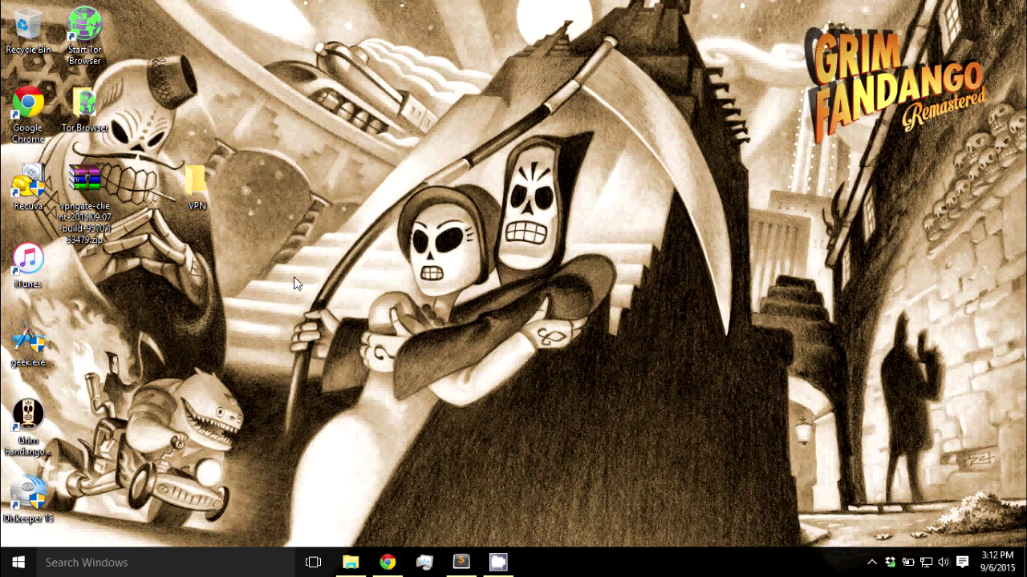
- Open the vpngate-client zip in Explorer and copy all seven of its files
right_click(100, 186)
mouse_move(145, 340)
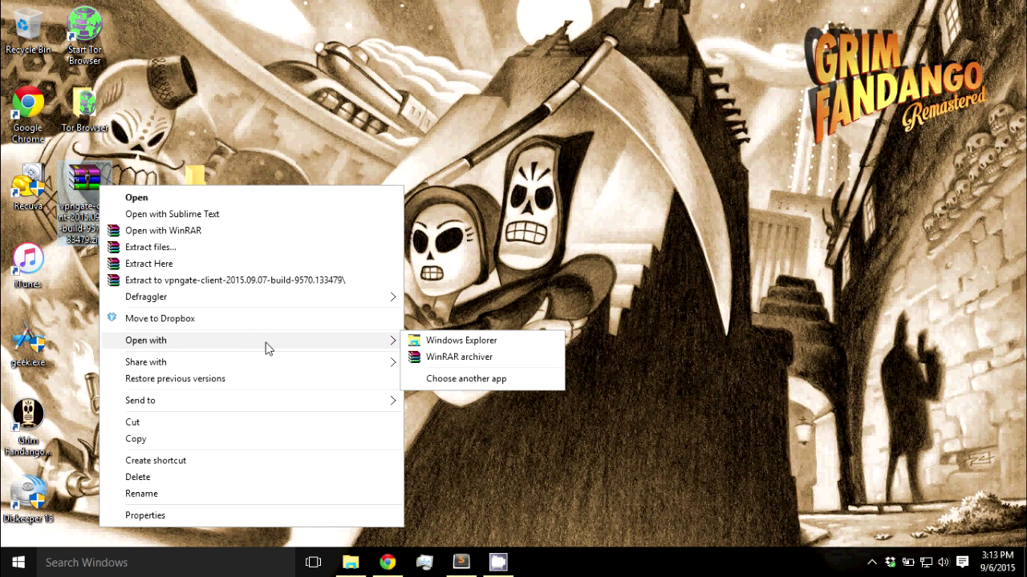
click(420, 342)
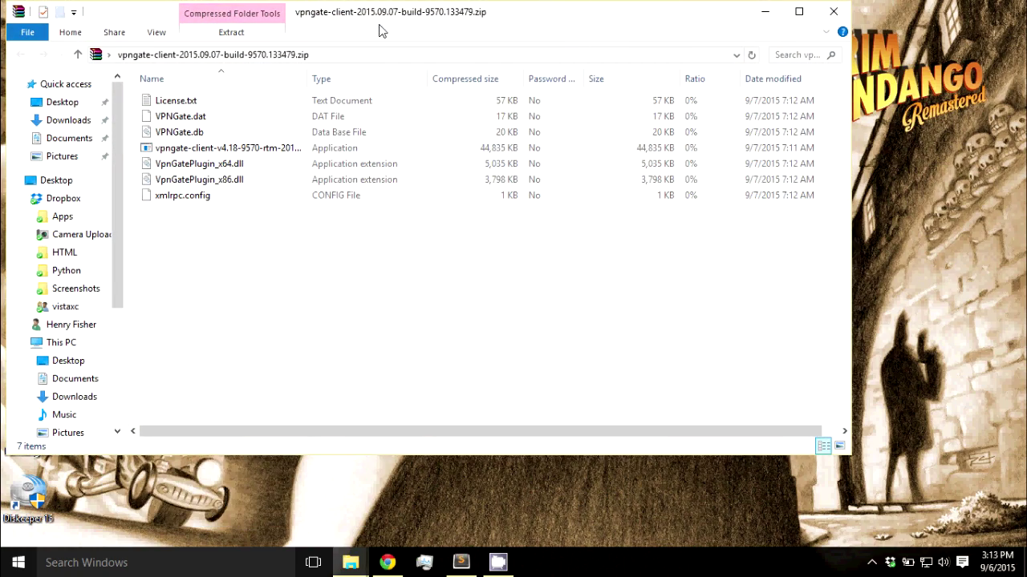
key(super+Right)
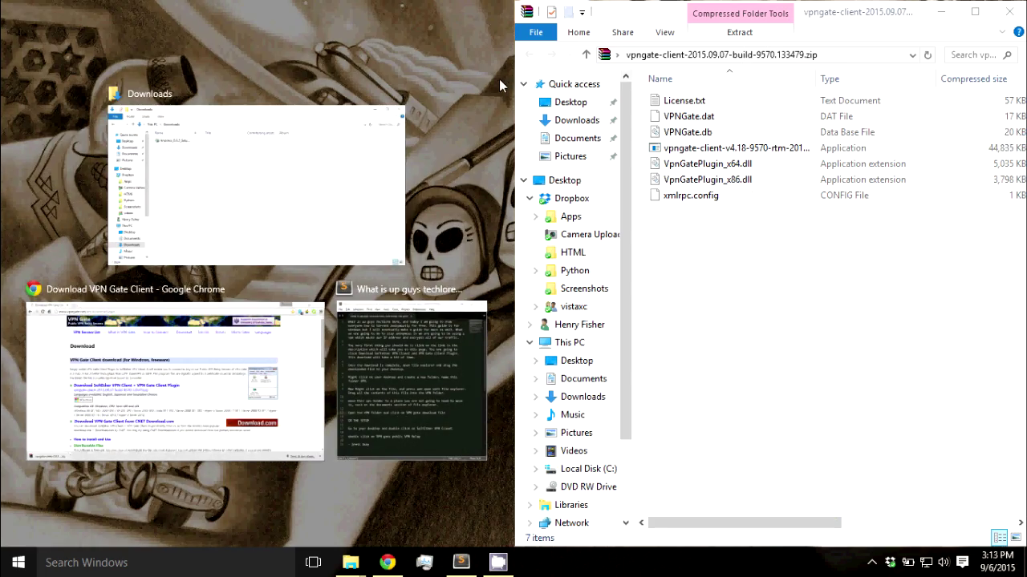
click(499, 79)
drag(756, 278, 759, 87)
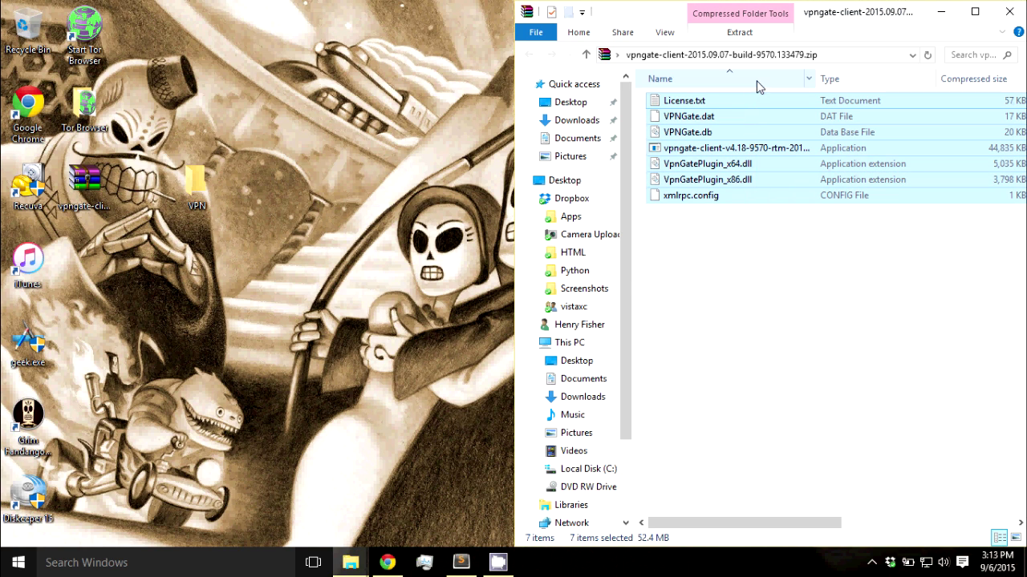
right_click(687, 138)
click(719, 185)
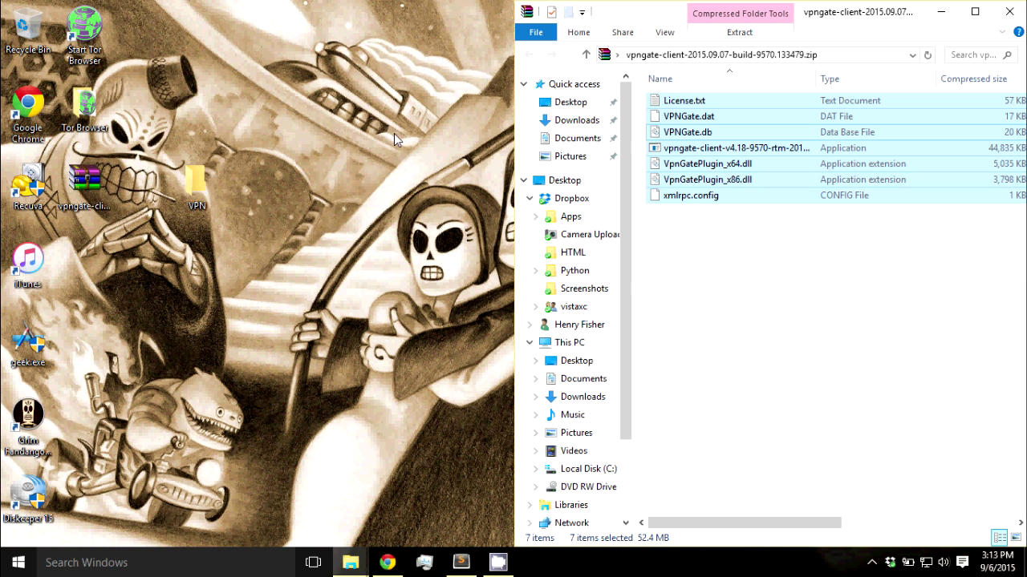
- Paste the seven copied files into the desktop VPN folder
double_click(193, 191)
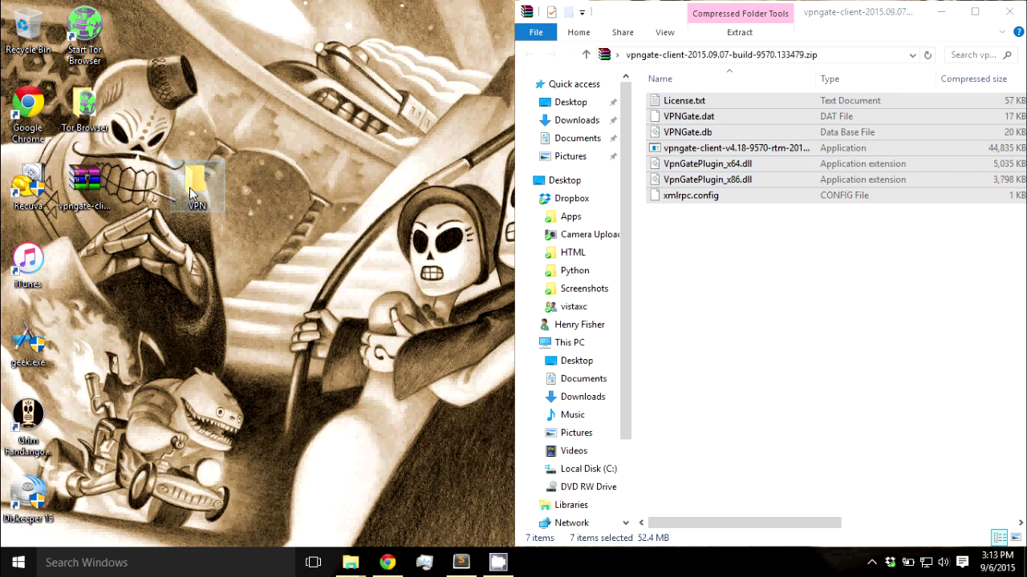
right_click(366, 219)
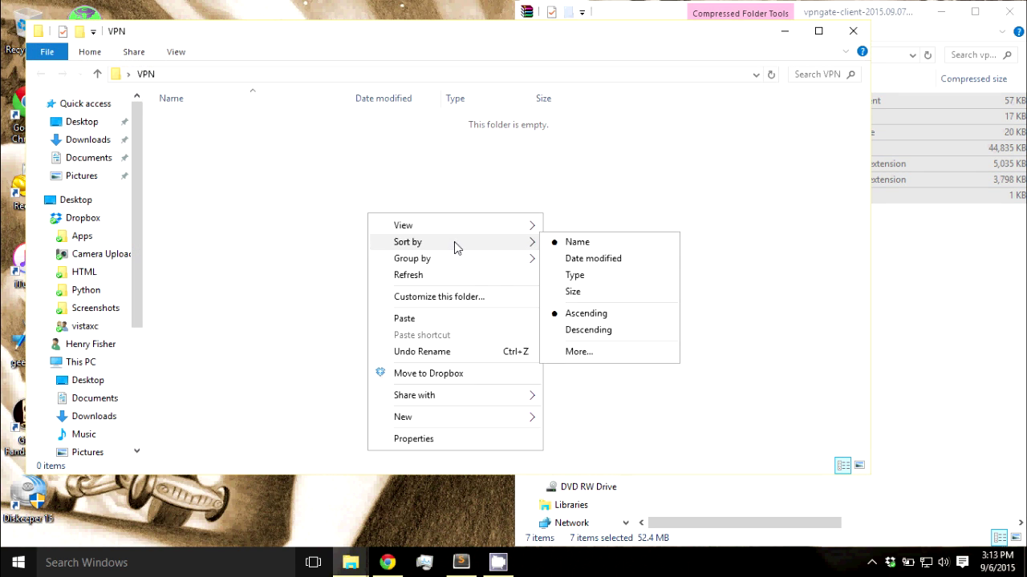
click(463, 321)
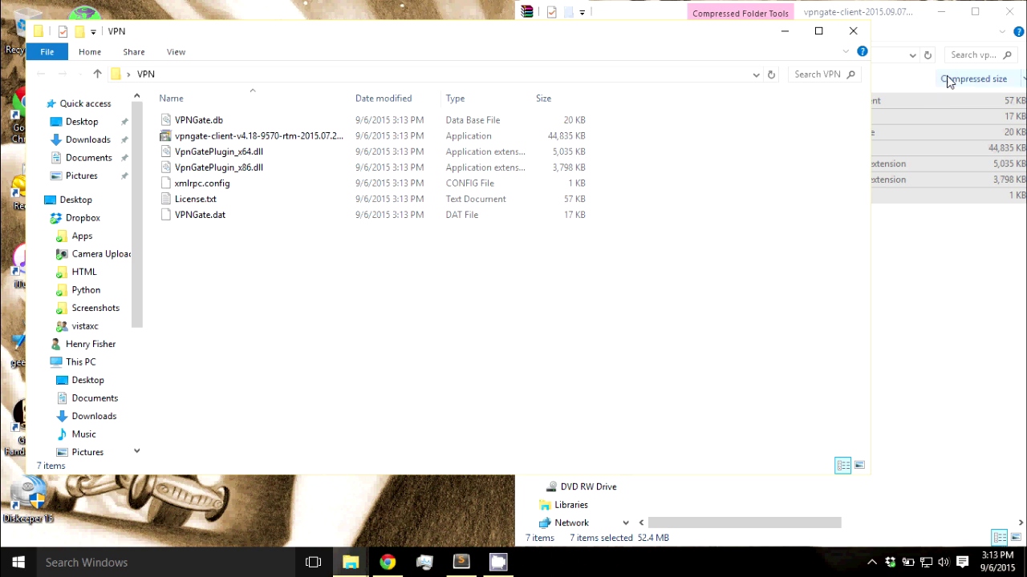
- Move the VPN folder from the desktop into Documents and open it there
key(super+Right)
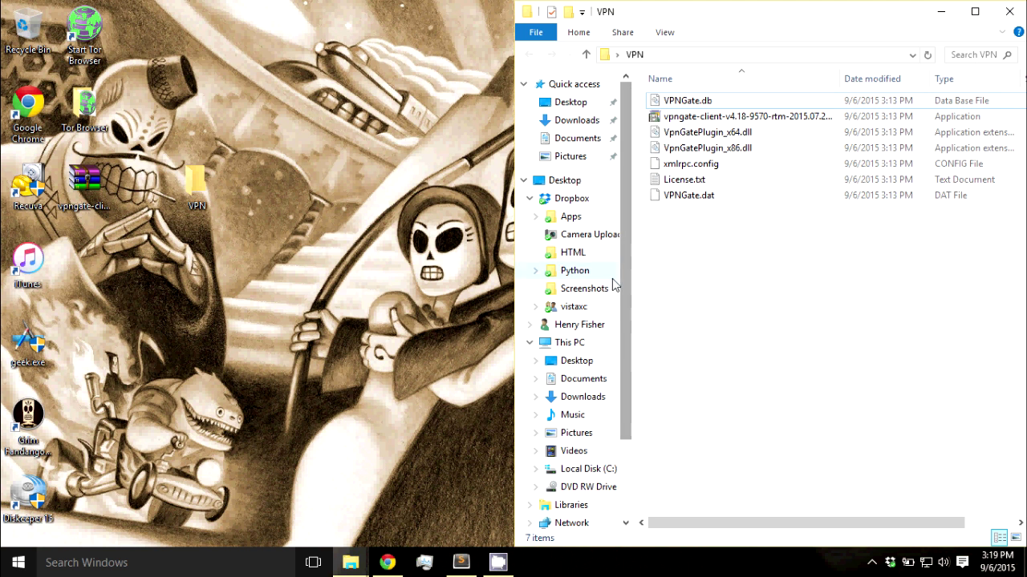
scroll(592, 374, down, 1)
click(585, 357)
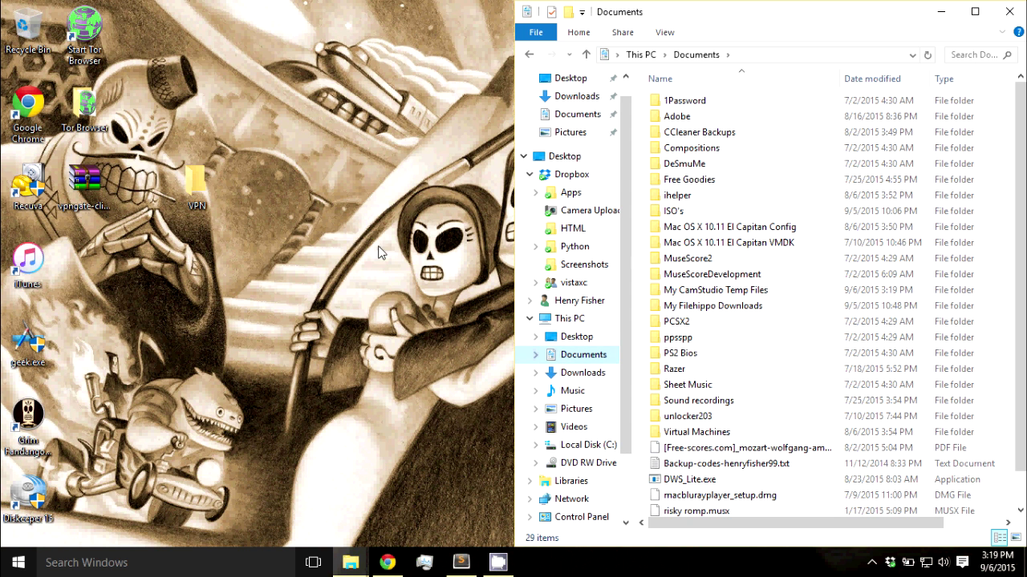
mouse_move(197, 183)
mouse_down()
mouse_move(886, 474)
mouse_move(938, 507)
mouse_up()
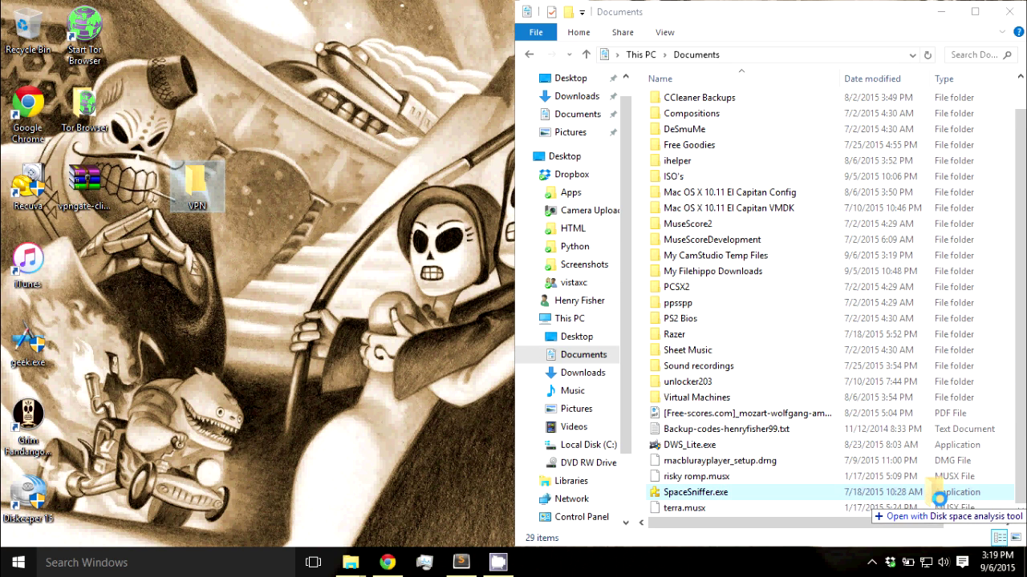
drag(938, 506, 939, 508)
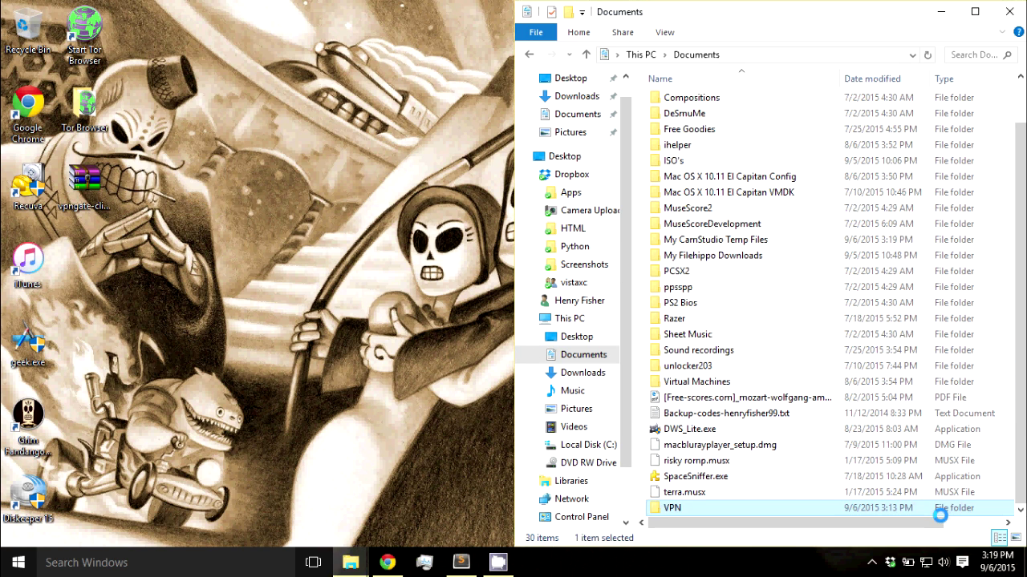
double_click(674, 509)
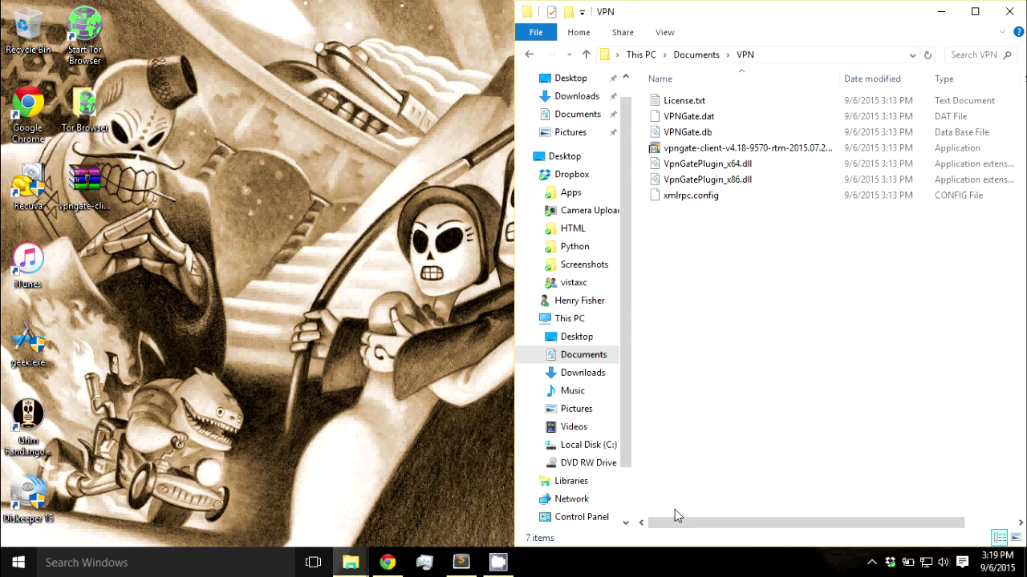
click(689, 151)
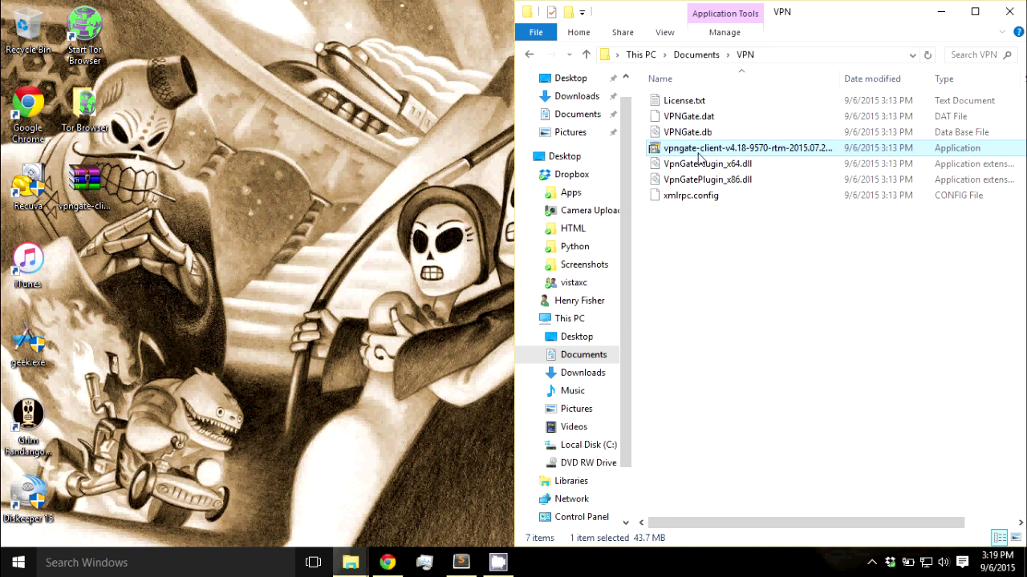
- Install SoftEther VPN Client, accepting the EULA and default folder, without starting the Client Manager
double_click(749, 151)
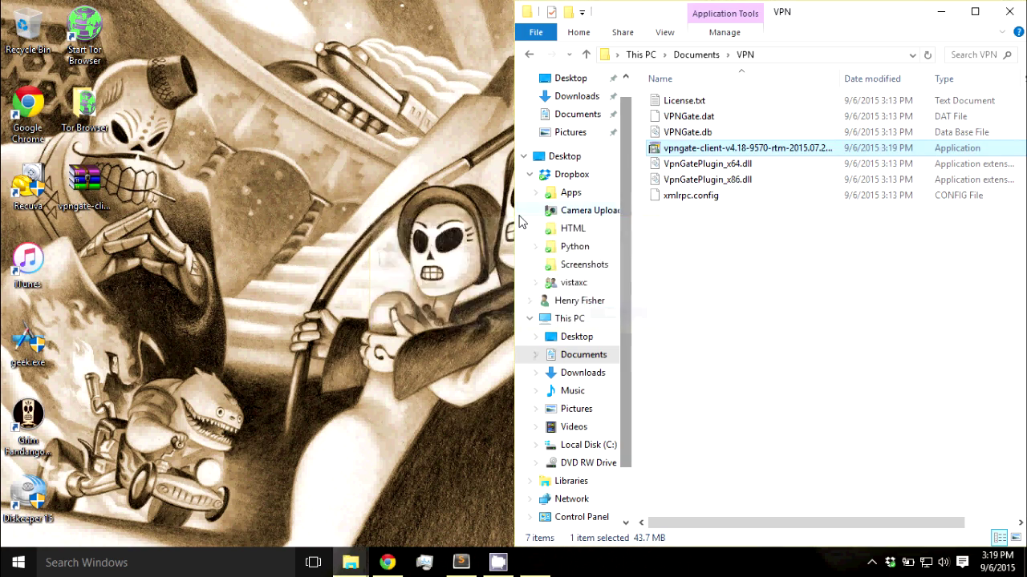
click(942, 11)
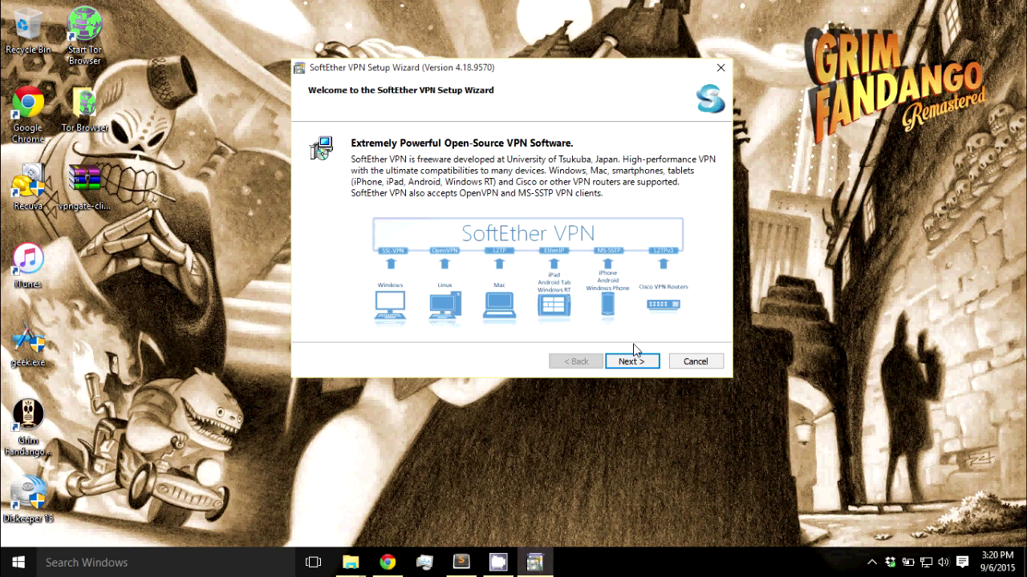
click(629, 362)
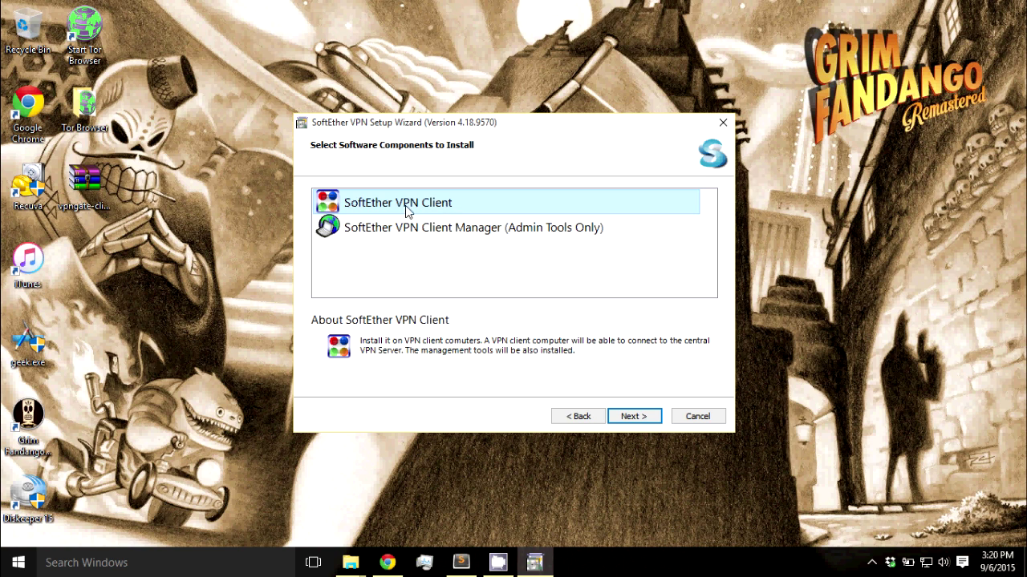
click(634, 418)
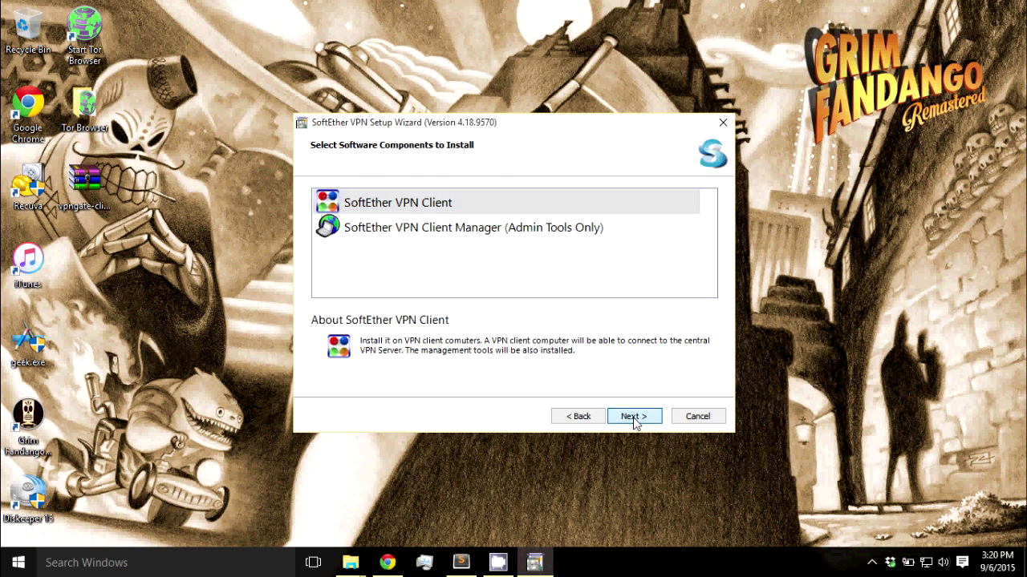
click(455, 355)
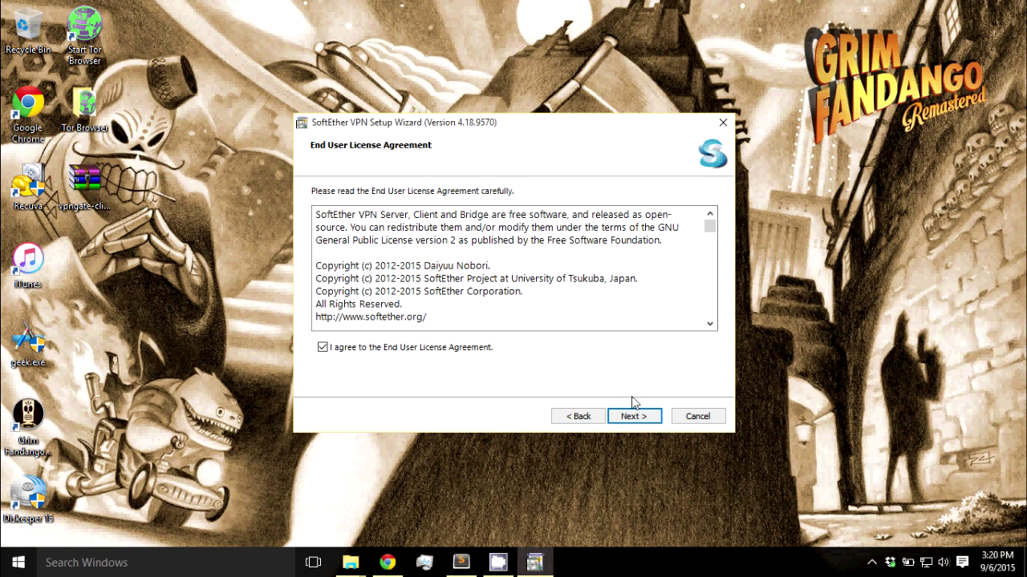
click(643, 418)
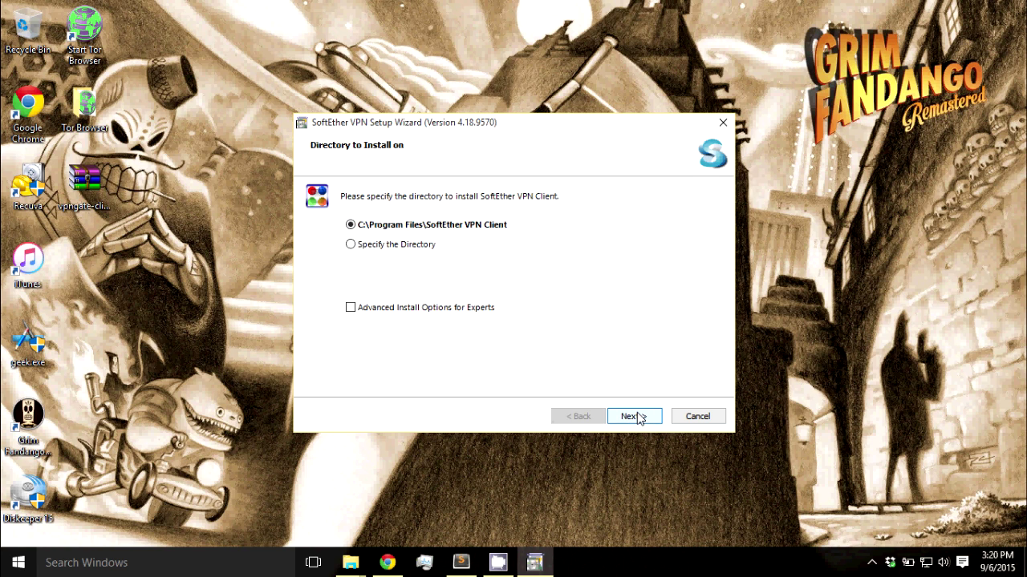
click(639, 418)
click(639, 417)
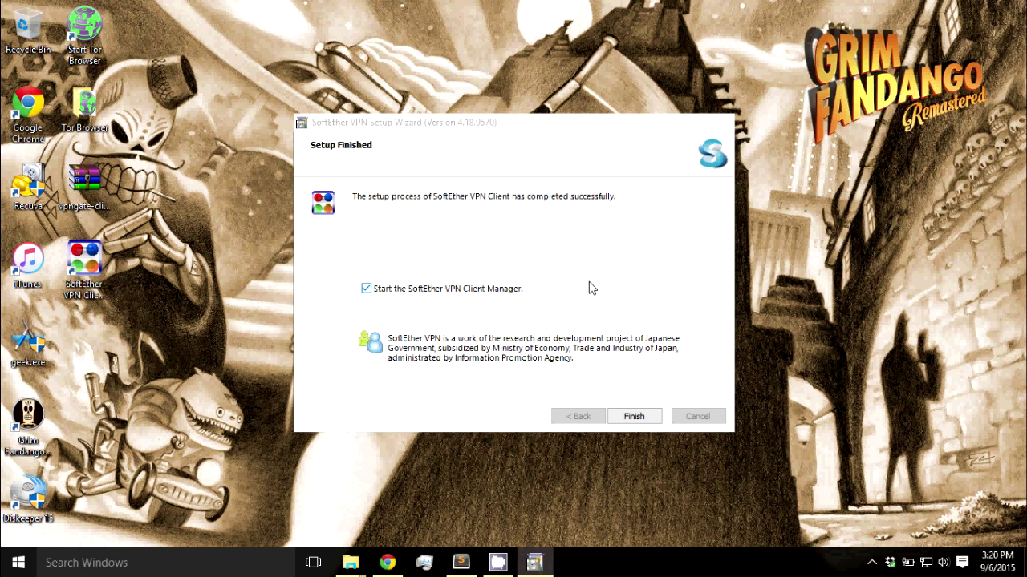
click(511, 289)
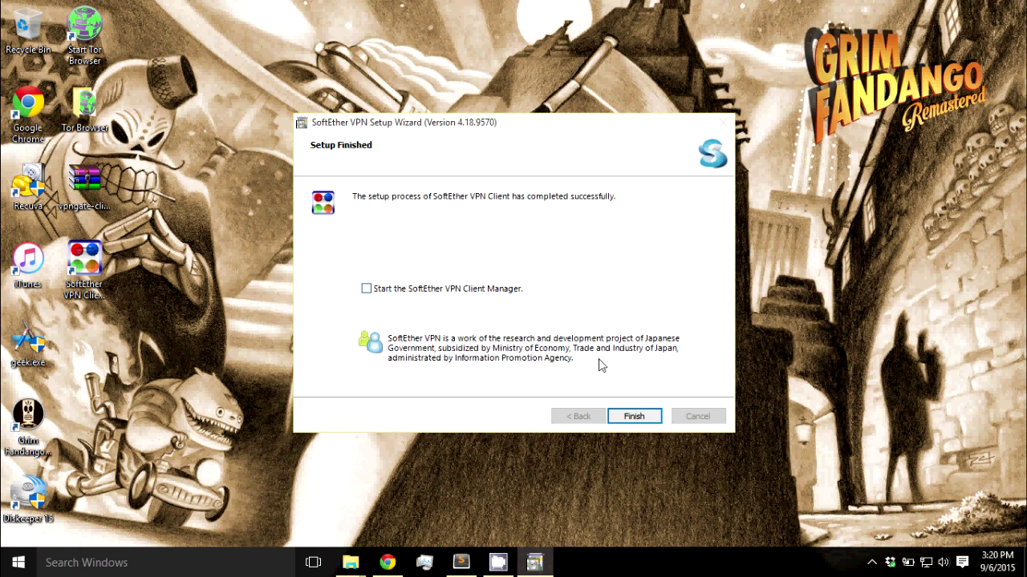
click(633, 416)
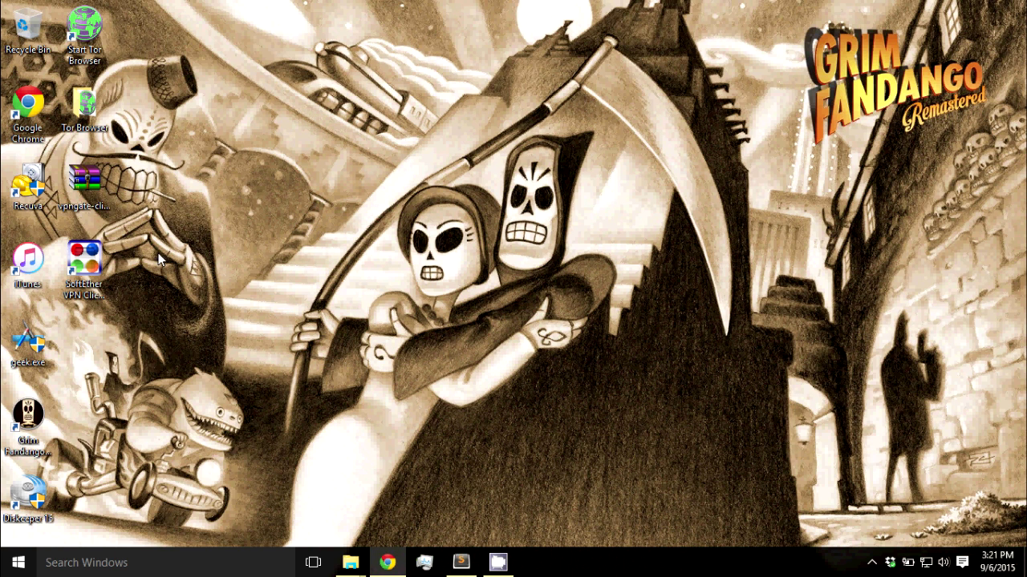
- Launch the Client Manager and open VPN Gate Public VPN Relay Servers, declining to volunteer
click(90, 257)
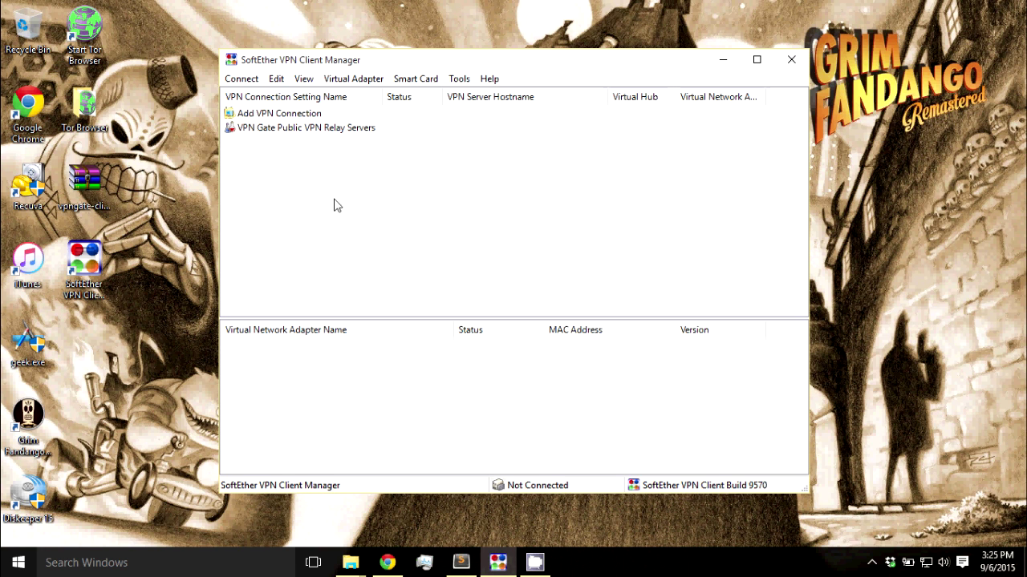
double_click(297, 129)
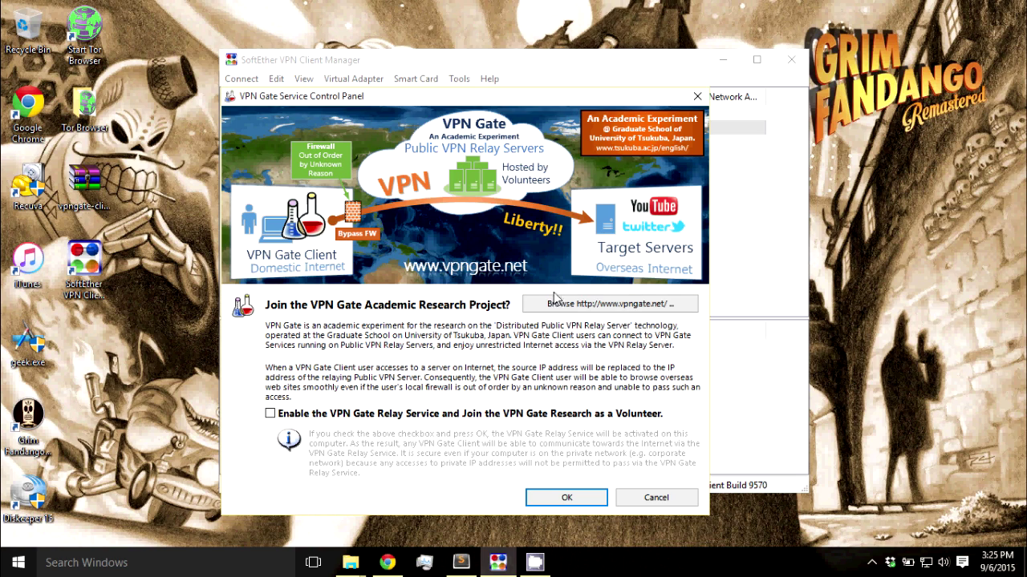
click(565, 496)
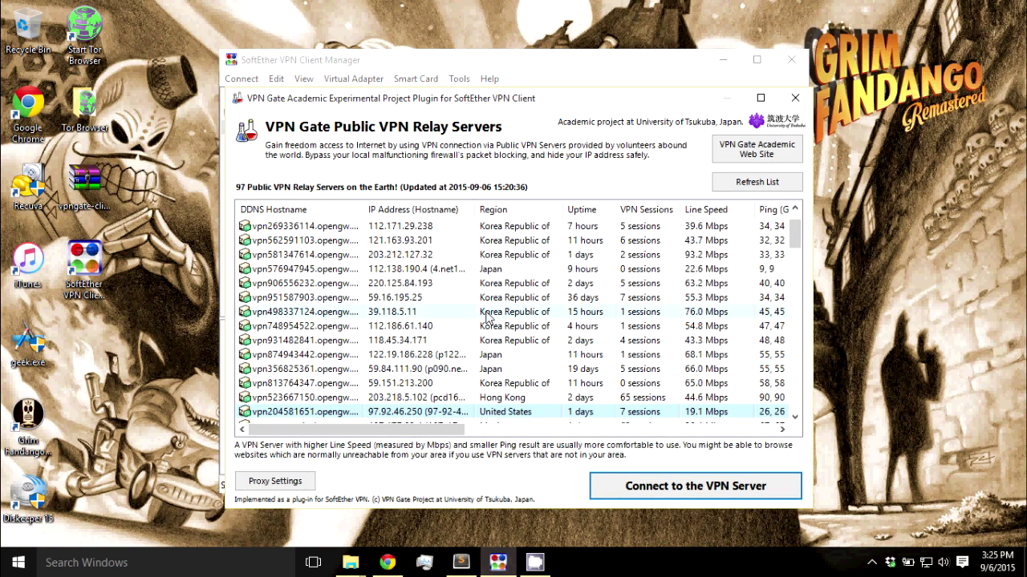
- Browse the relay server list, trying Mexico and Korean servers
scroll(517, 228, down, 1)
scroll(514, 257, down, 1)
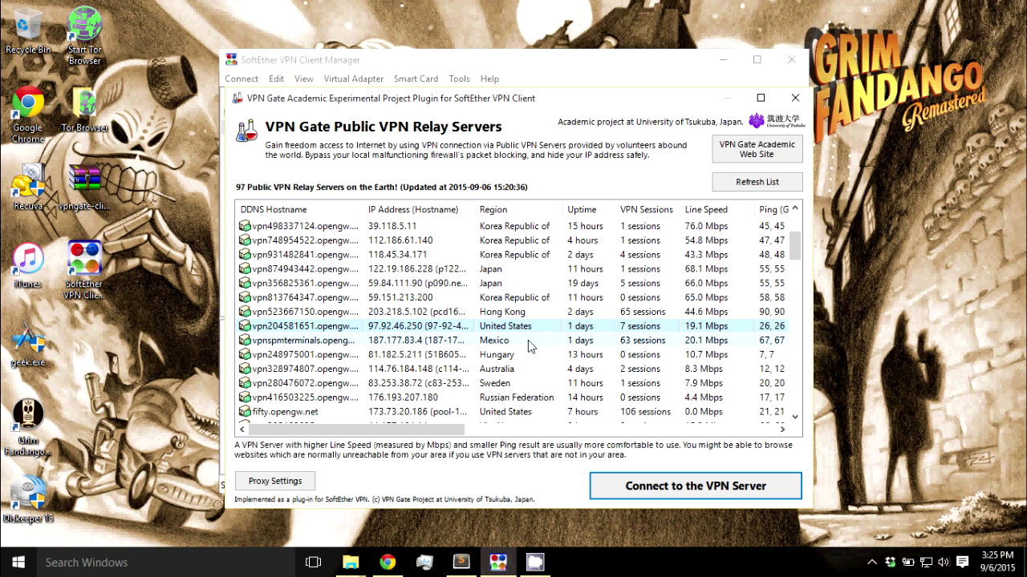
scroll(529, 349, down, 1)
scroll(529, 349, up, 1)
scroll(530, 349, up, 3)
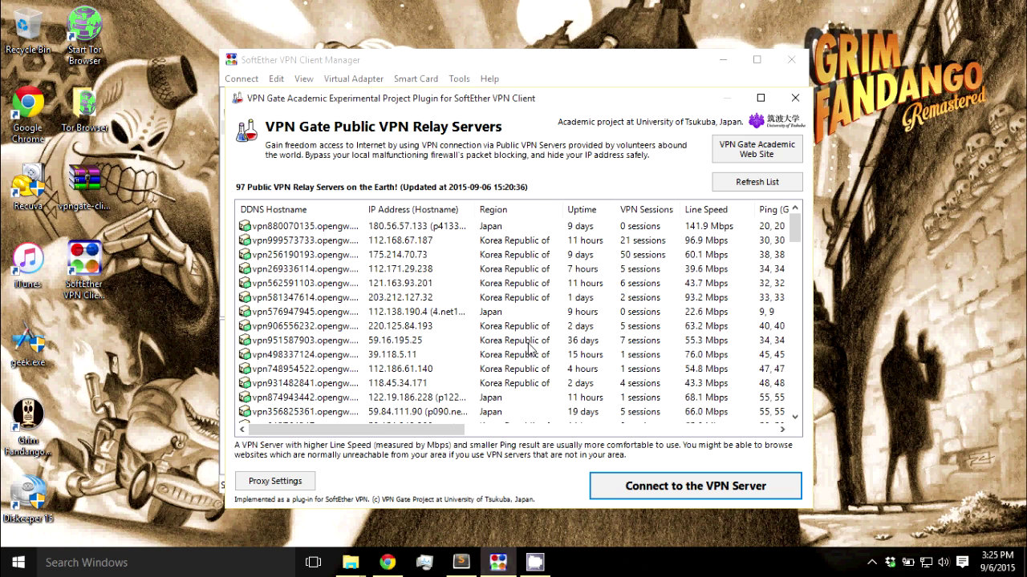
scroll(529, 349, down, 2)
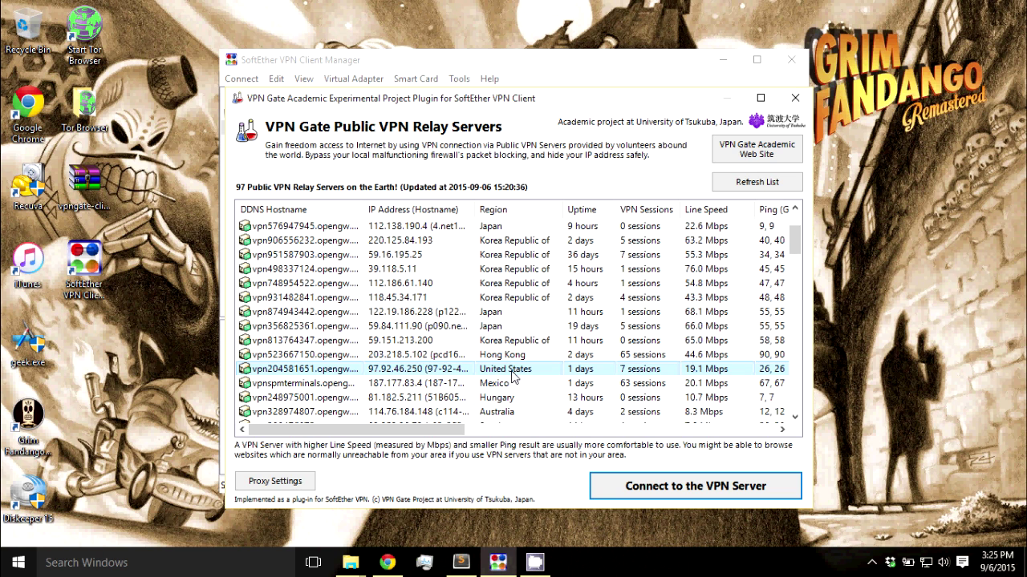
scroll(514, 377, down, 1)
click(499, 340)
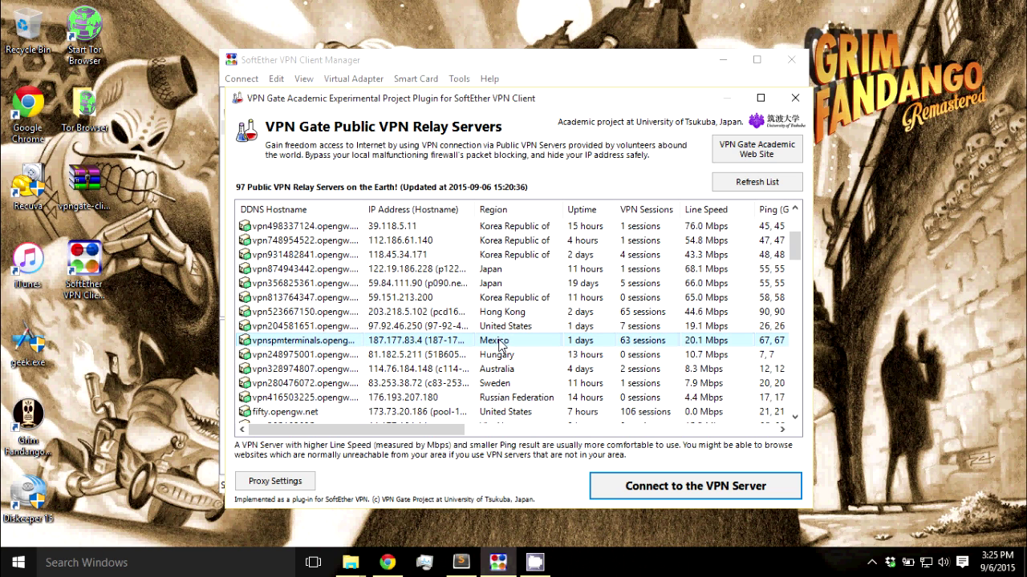
scroll(518, 356, up, 3)
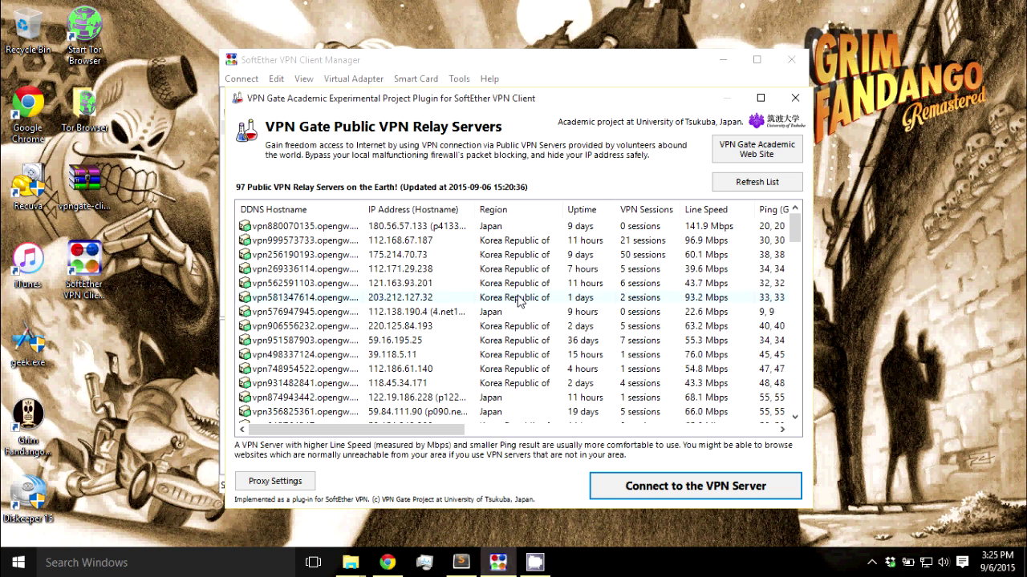
click(520, 284)
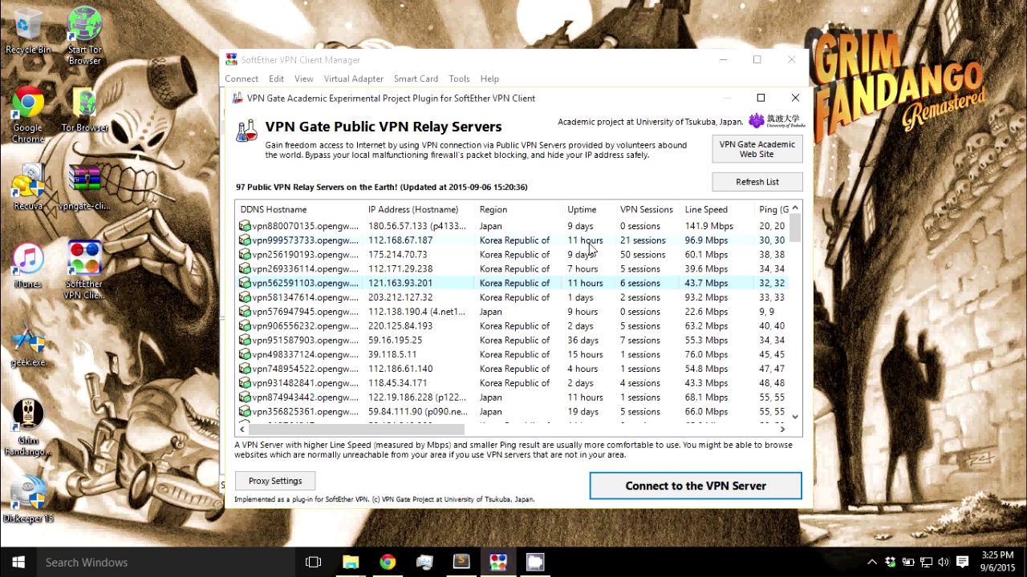
click(696, 243)
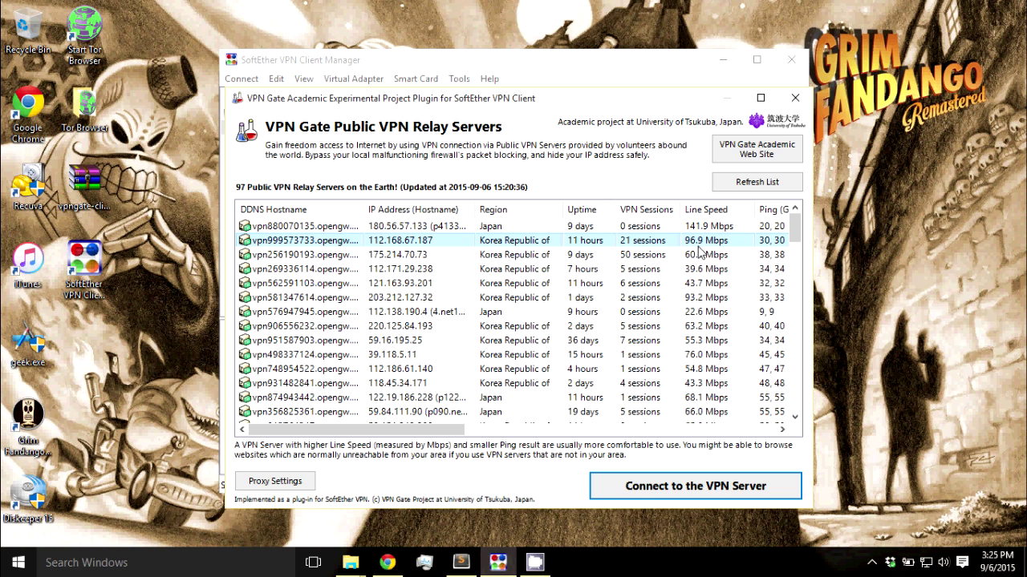
- Select the United States server vpn204581651.opengw.net and start connecting to it
scroll(694, 256, down, 1)
scroll(520, 369, down, 1)
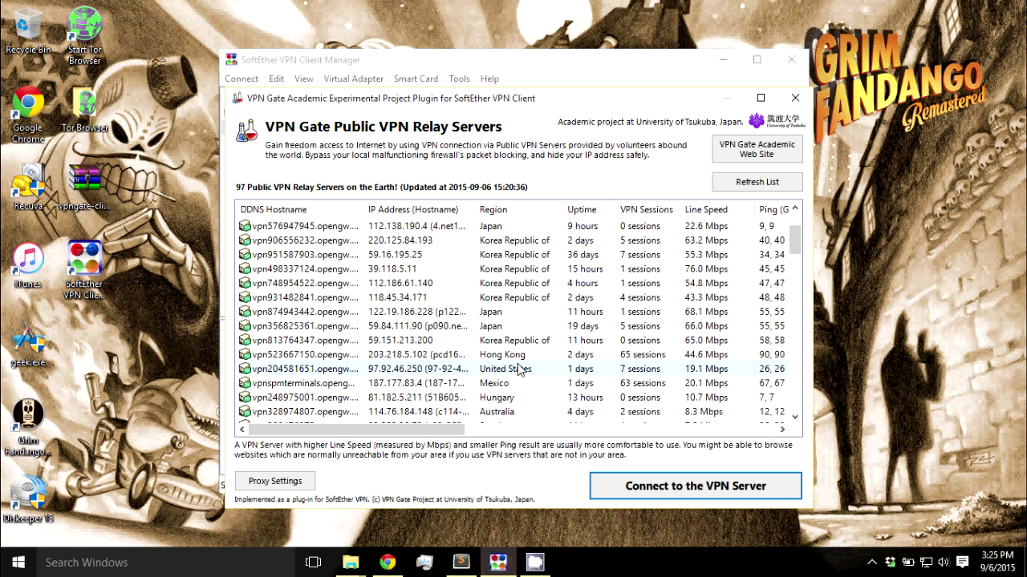
click(444, 370)
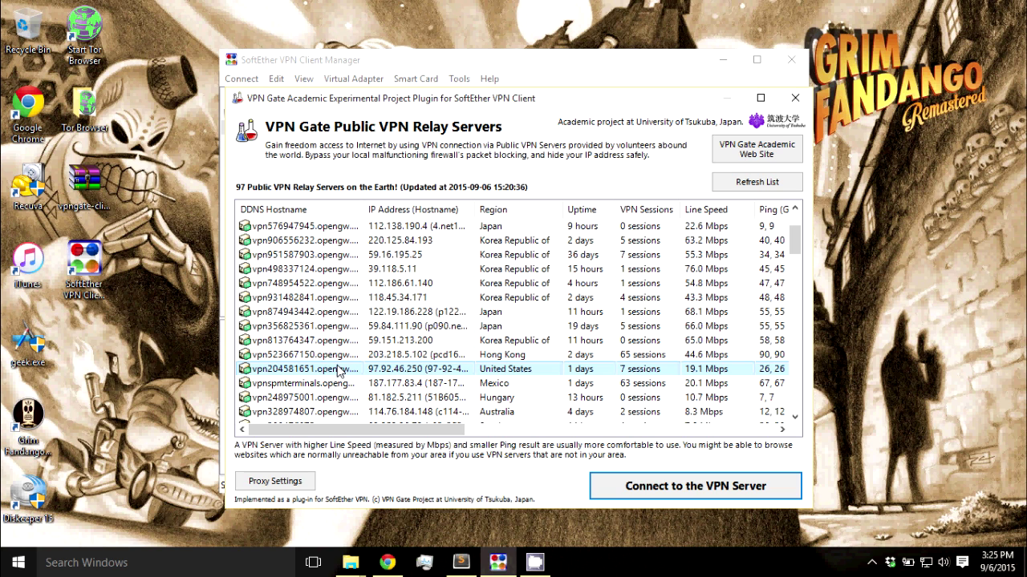
click(695, 486)
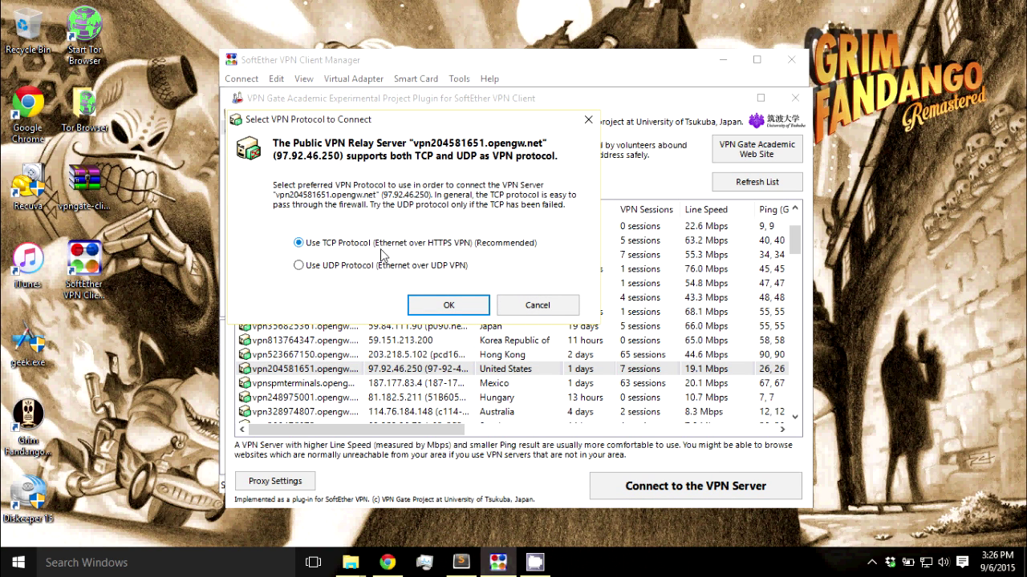
click(446, 310)
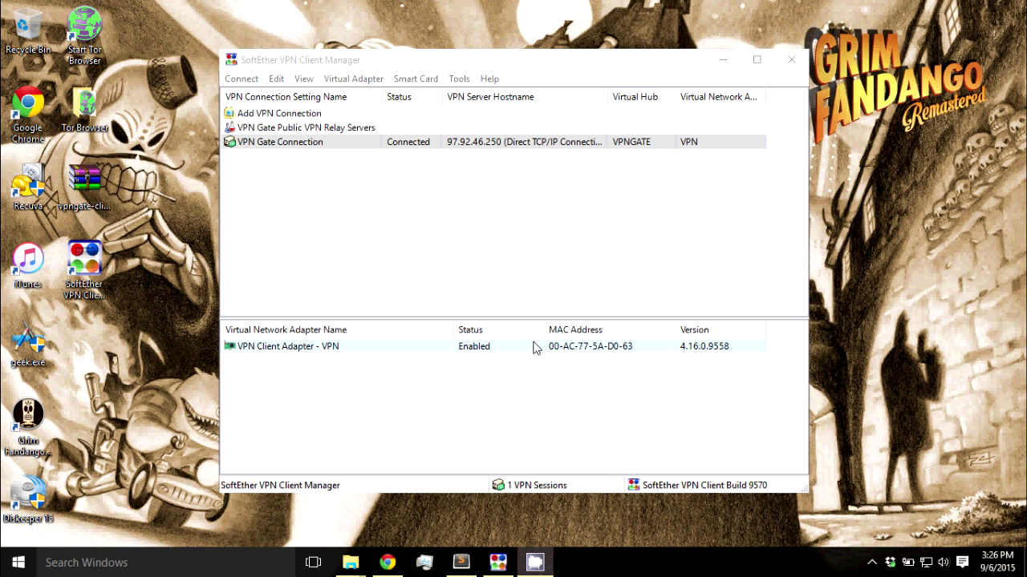
click(415, 152)
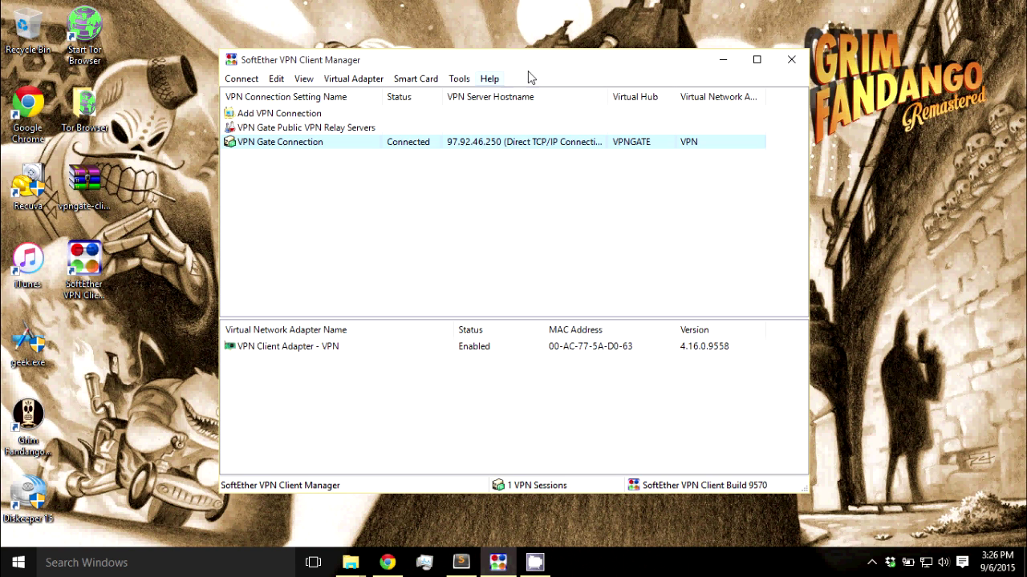
click(723, 59)
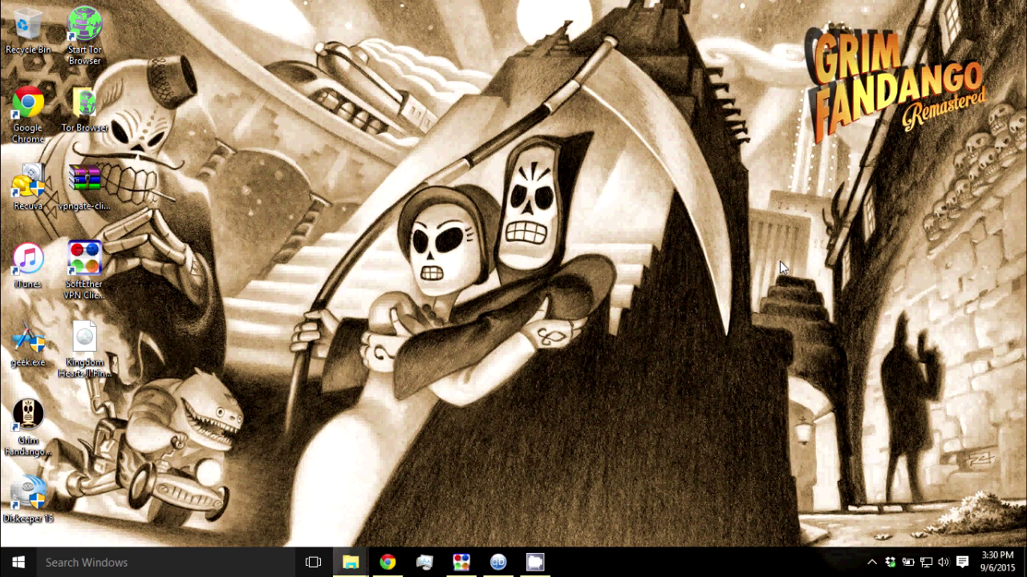